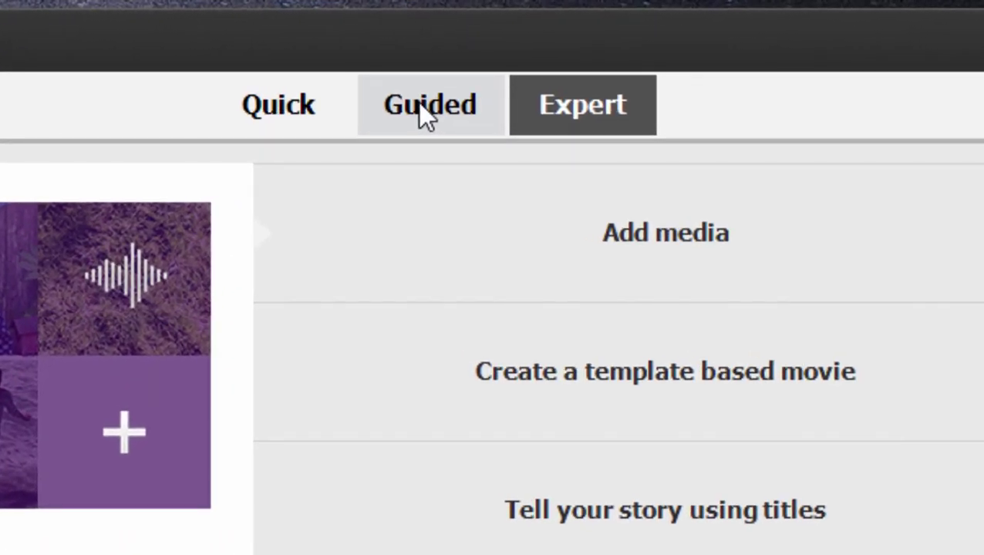
Browse the Basics, Fun Edits and Audio Adjustments guided edits, finishing on Audio Adjustments.
left_click(418, 102)
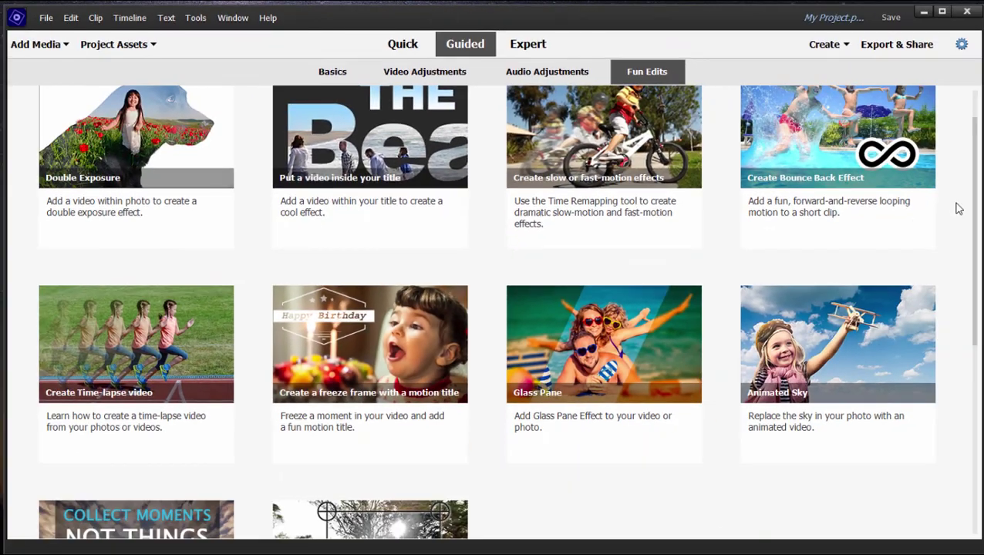
scroll(959, 203, "up", 1)
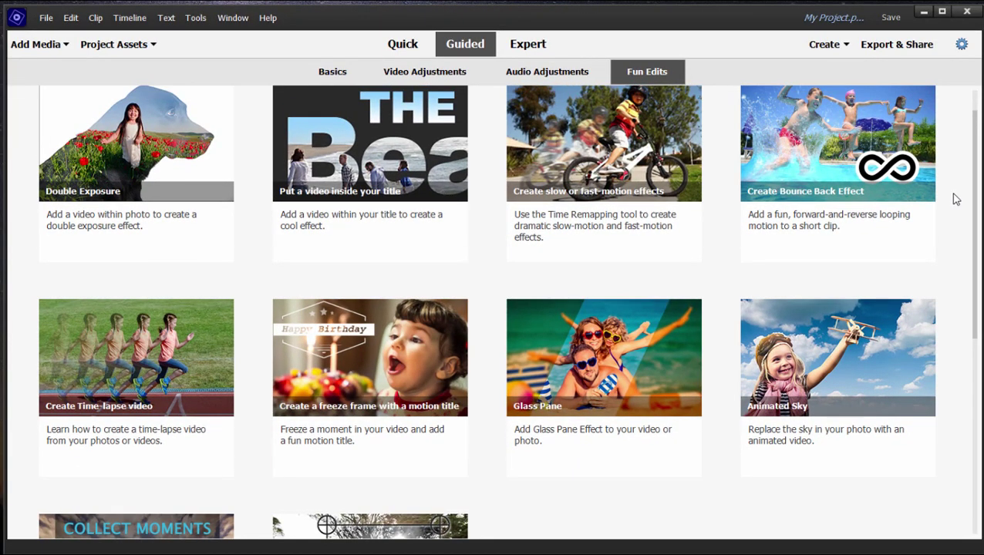
left_click(540, 80)
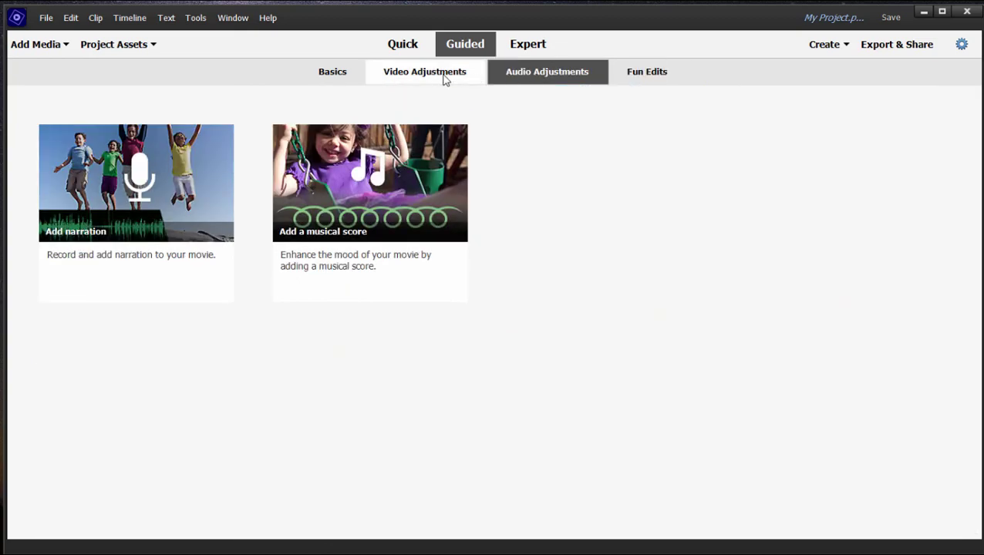
left_click(315, 79)
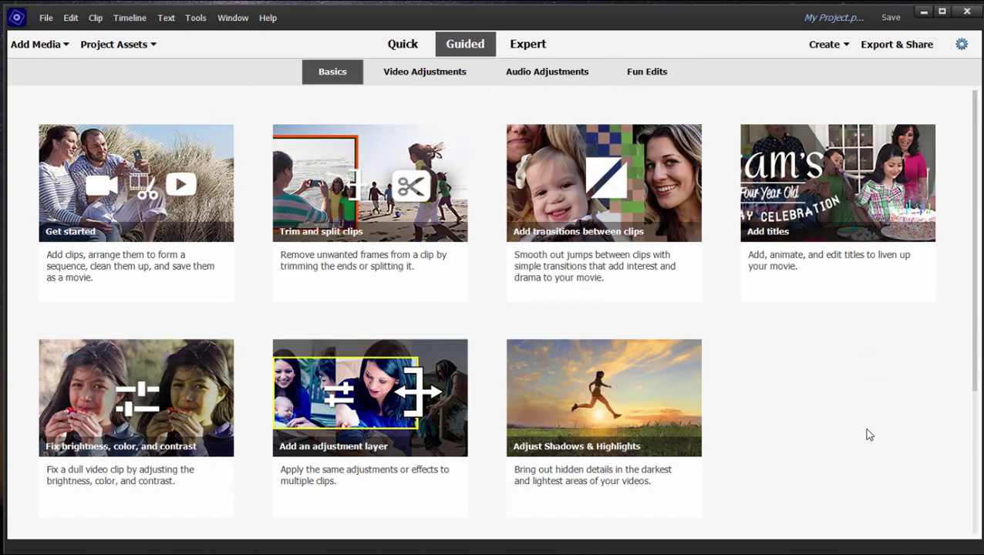
left_click(563, 81)
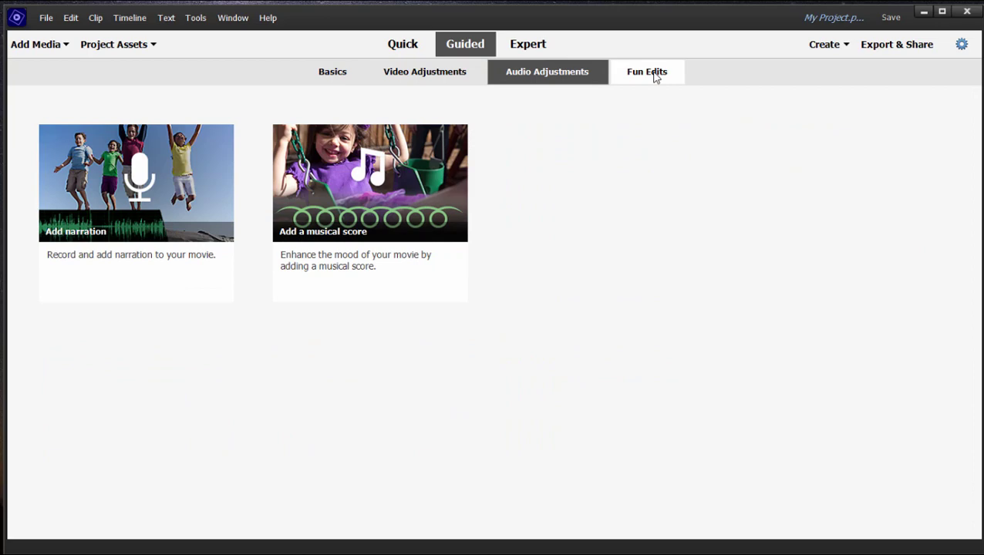
left_click(655, 75)
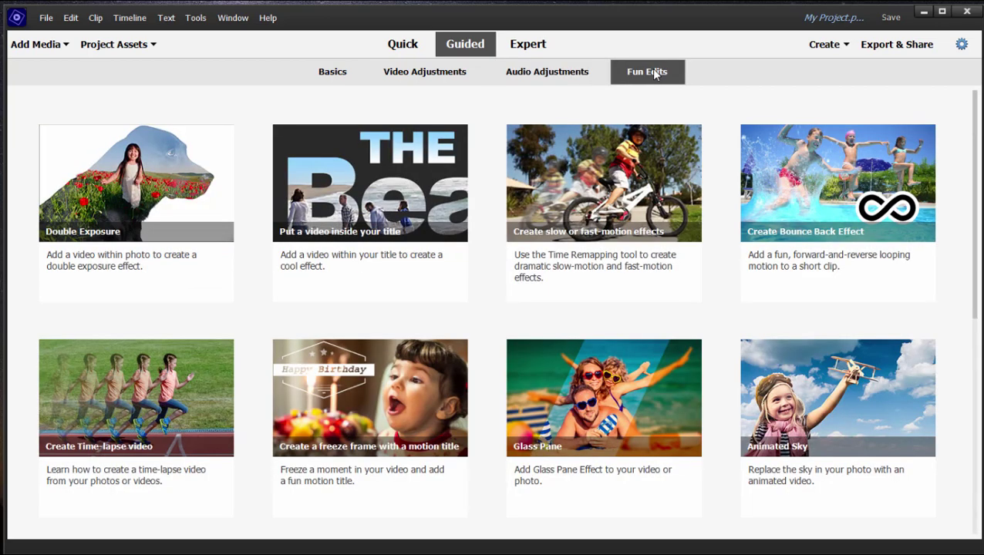
left_click(330, 80)
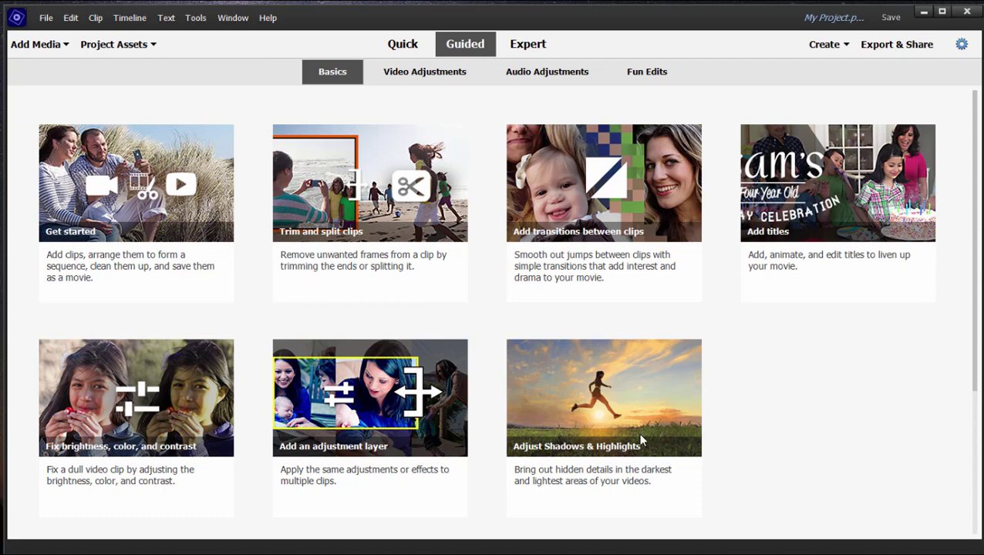
left_click(655, 76)
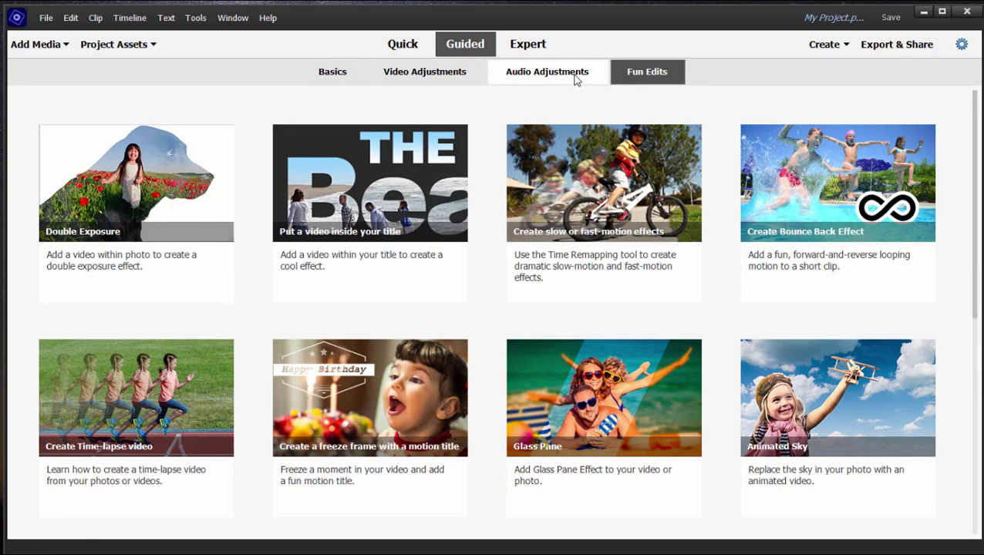
left_click(571, 76)
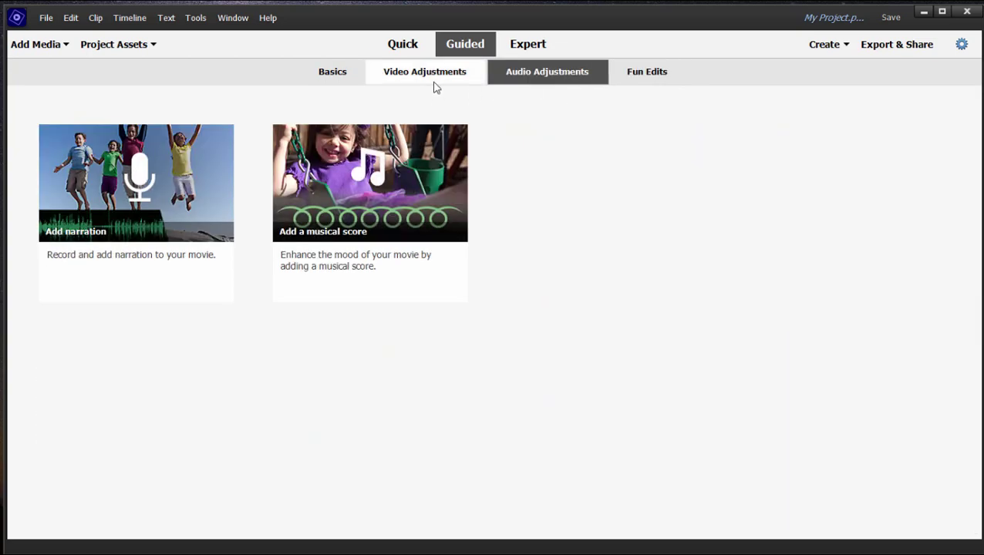
Start the Animated Overlays guided edit from Video Adjustments and advance past its intro.
left_click(434, 82)
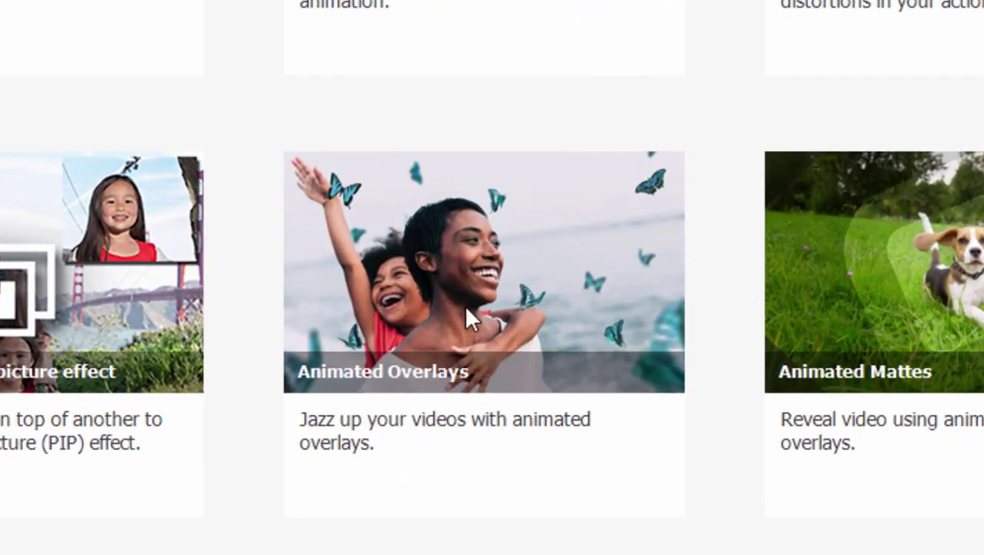
left_click(463, 249)
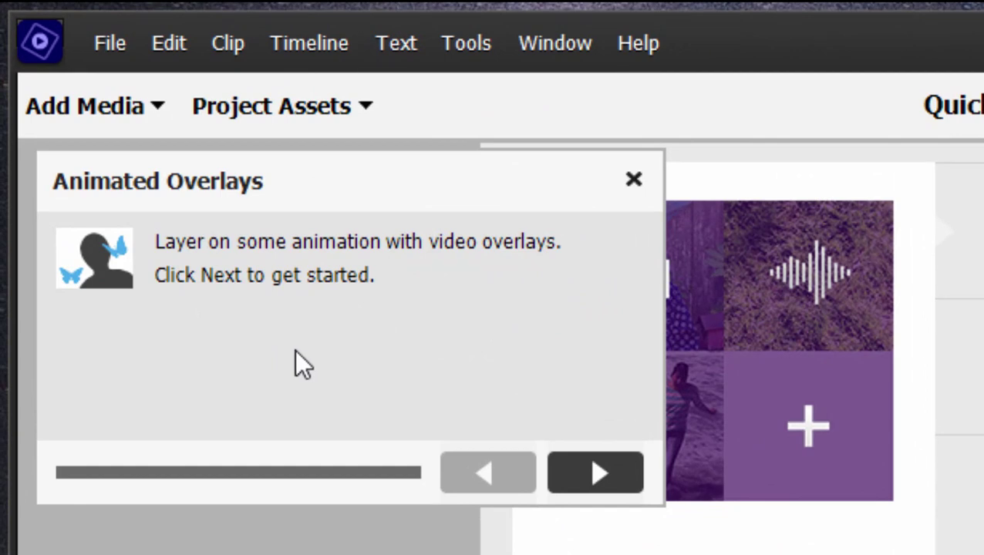
left_click(579, 471)
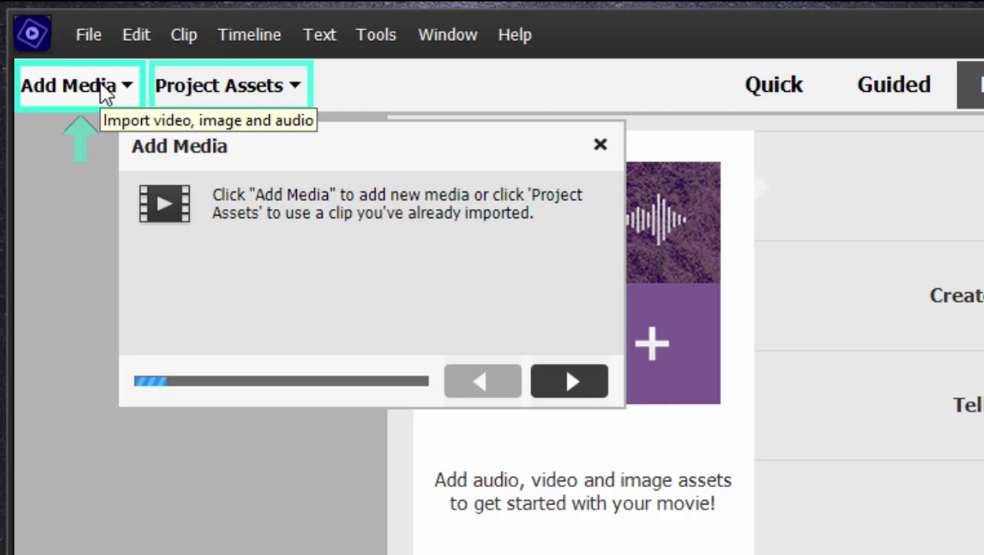
Import the Carolina-012 clip from files and folders and place it on Video 1.
left_click(107, 88)
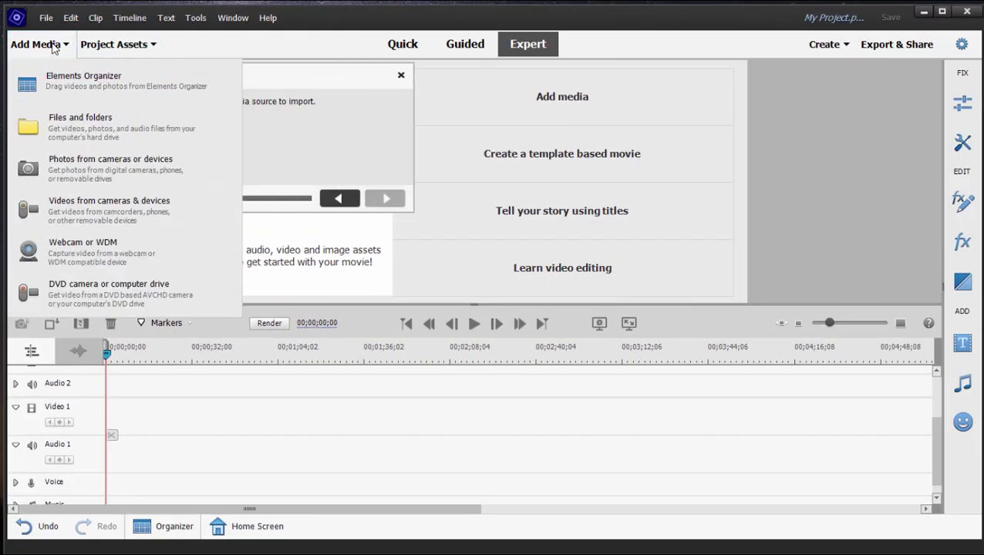
left_click(64, 124)
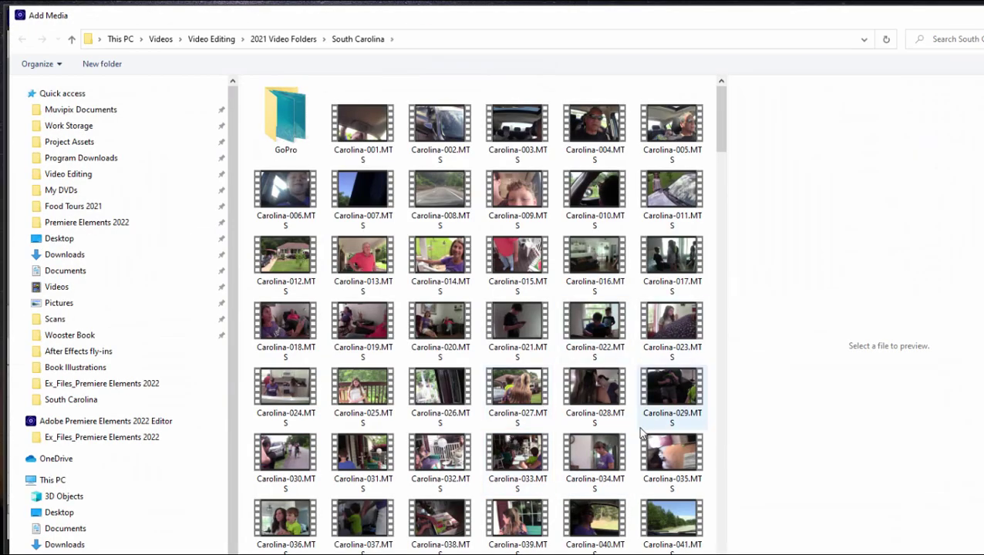
left_click(276, 260)
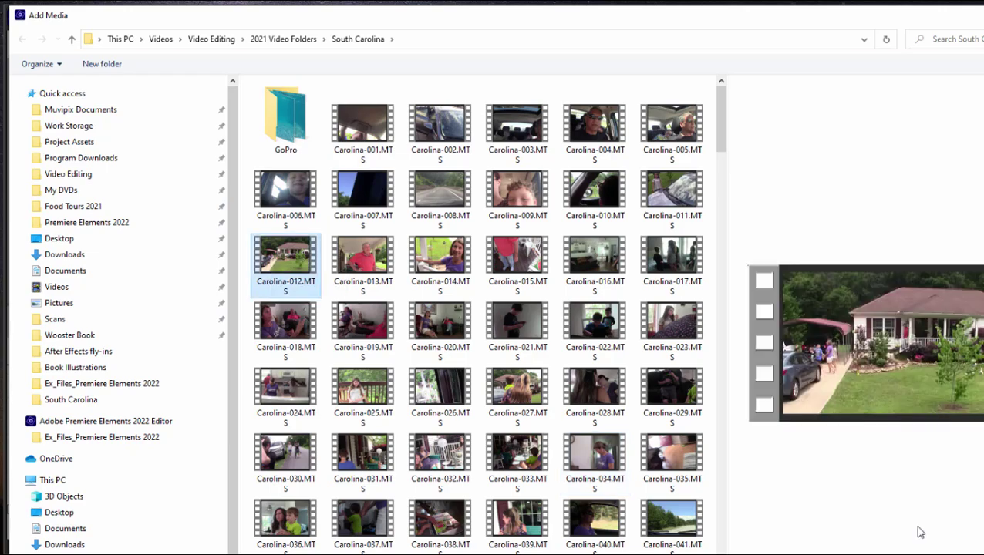
key("Return")
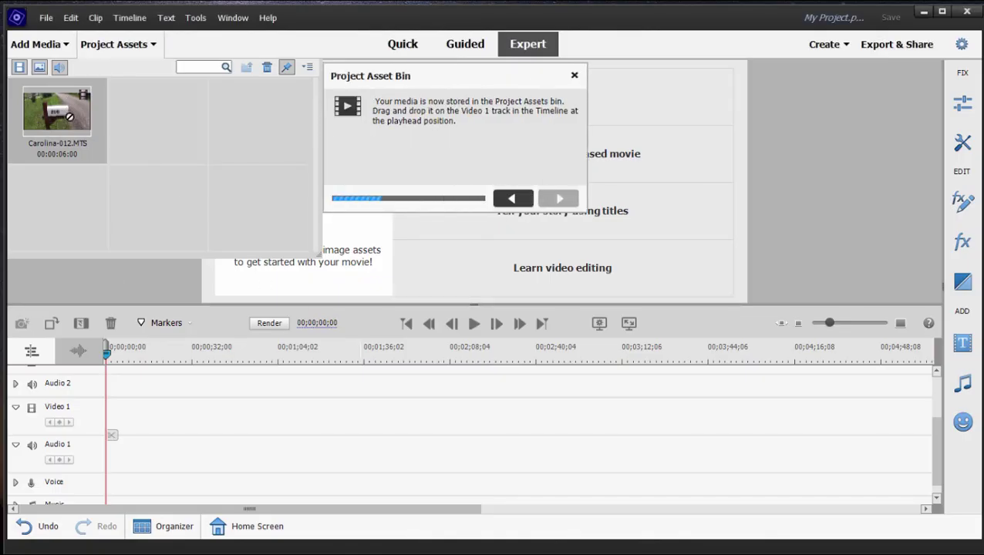
left_click_drag(68, 112, 158, 450)
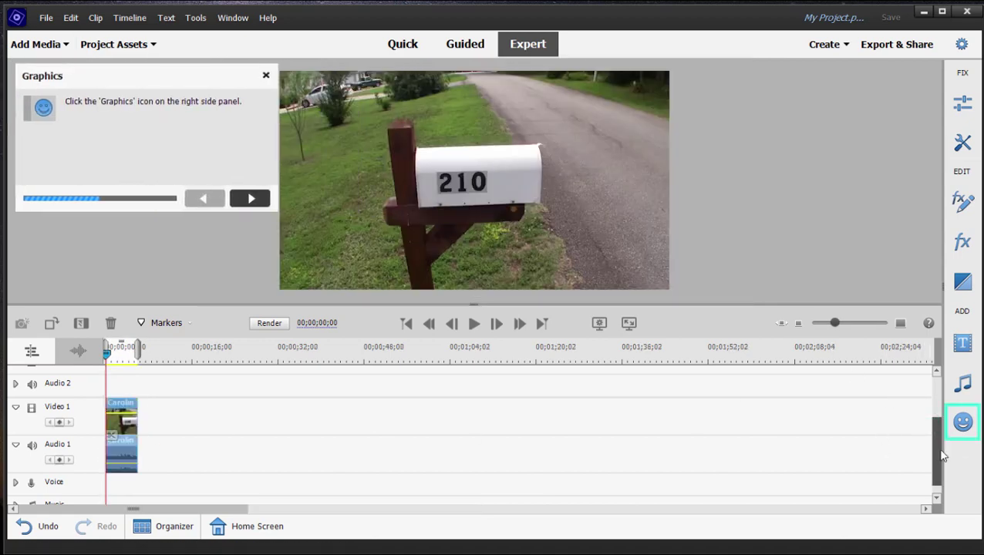
In Graphics, keep the Animated Overlays category and select the Snow_3 overlay.
scroll(929, 446, "up", 1)
scroll(929, 446, "up", 1)
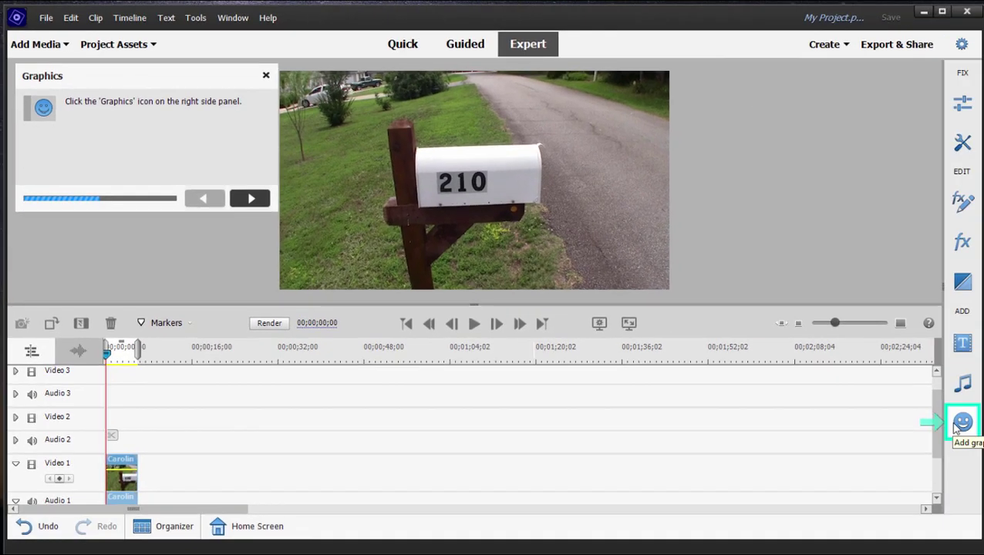
left_click(962, 422)
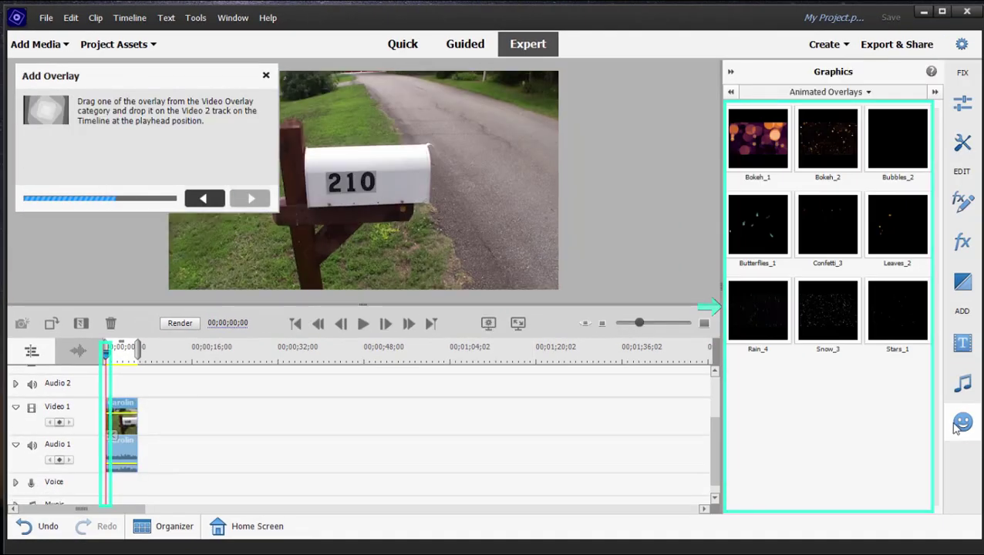
left_click(868, 93)
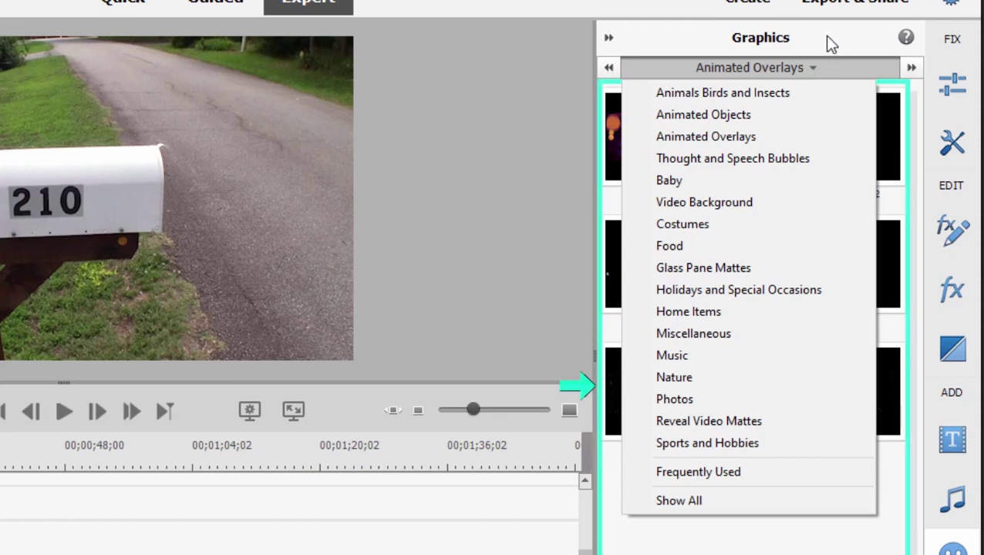
left_click(825, 35)
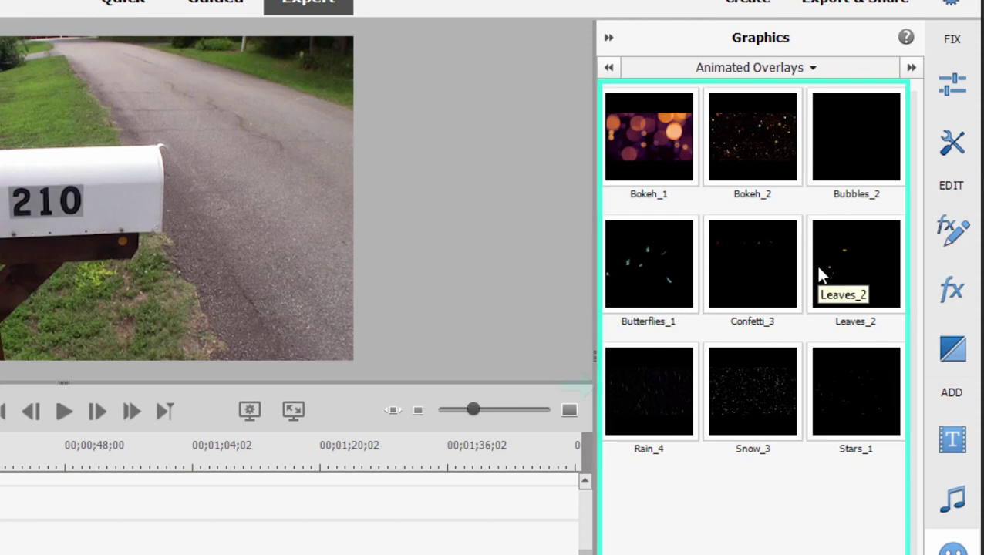
left_click(752, 401)
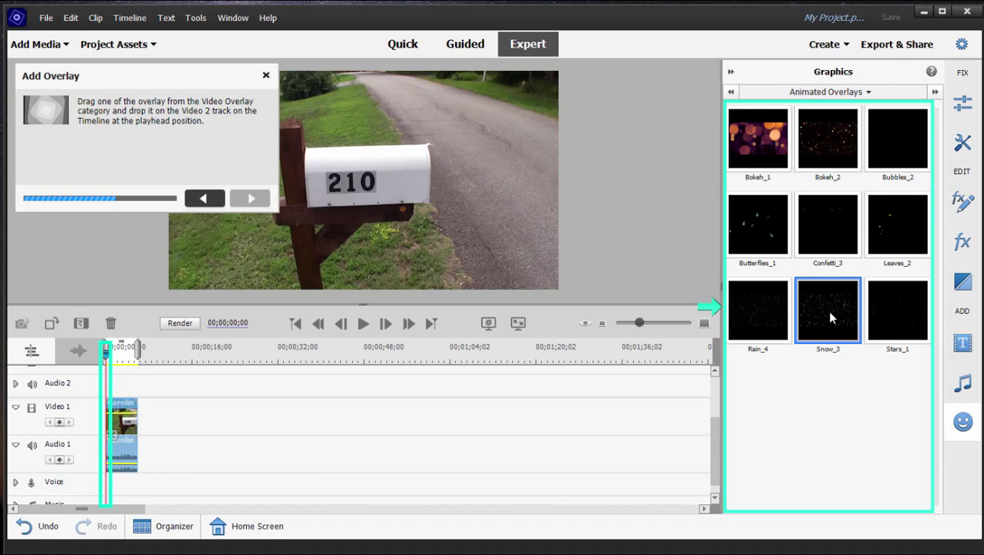
Drag Snow_3 onto the Video 2 track above the Carolina clip.
left_click_drag(831, 316, 109, 380)
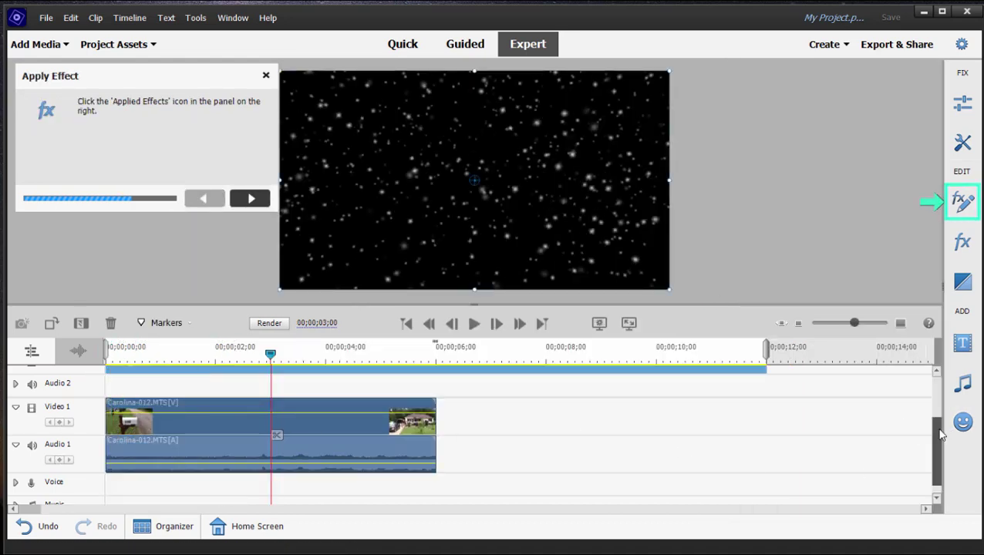
scroll(941, 435, "up", 3)
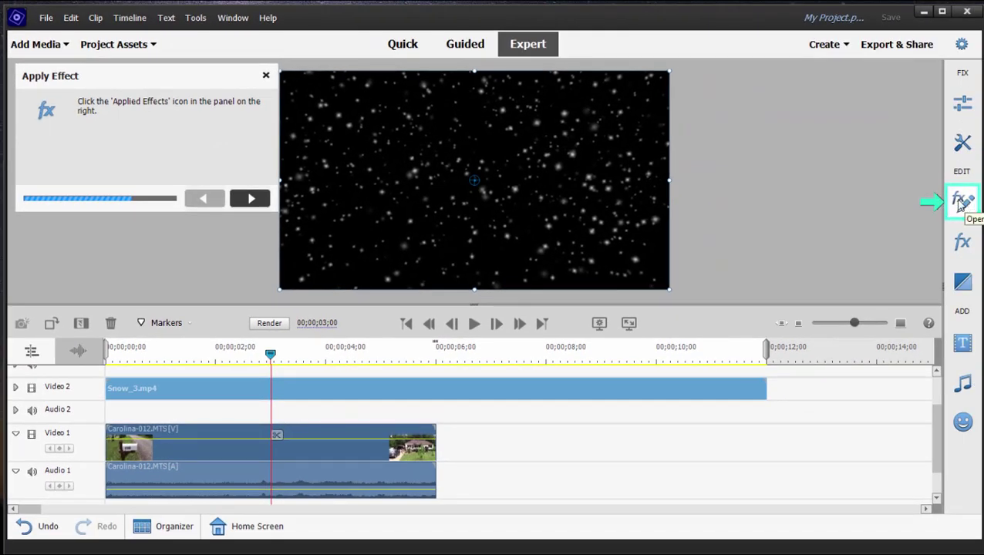
Under Opacity, try the Pin Light and Hard Mix blend modes, then set Screen.
left_click(959, 203)
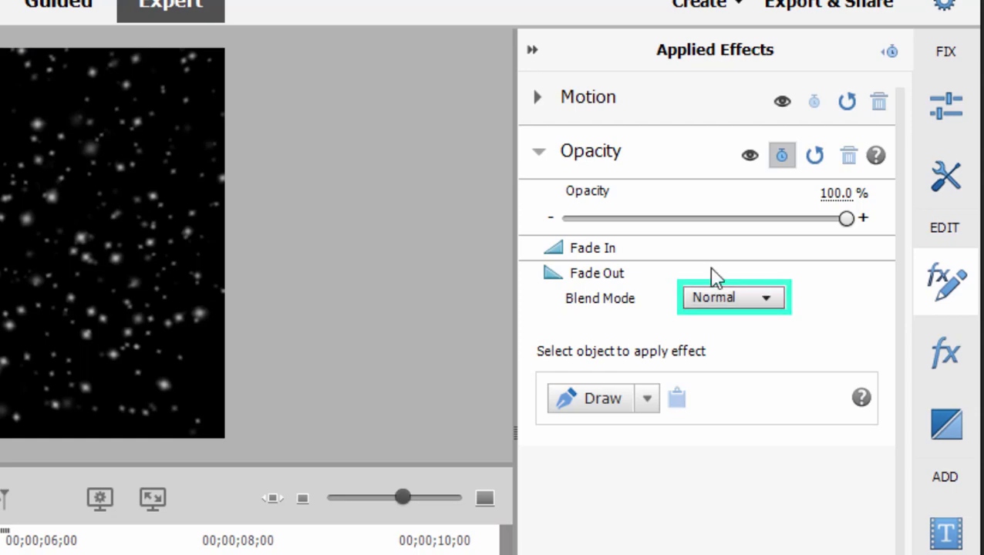
left_click(752, 298)
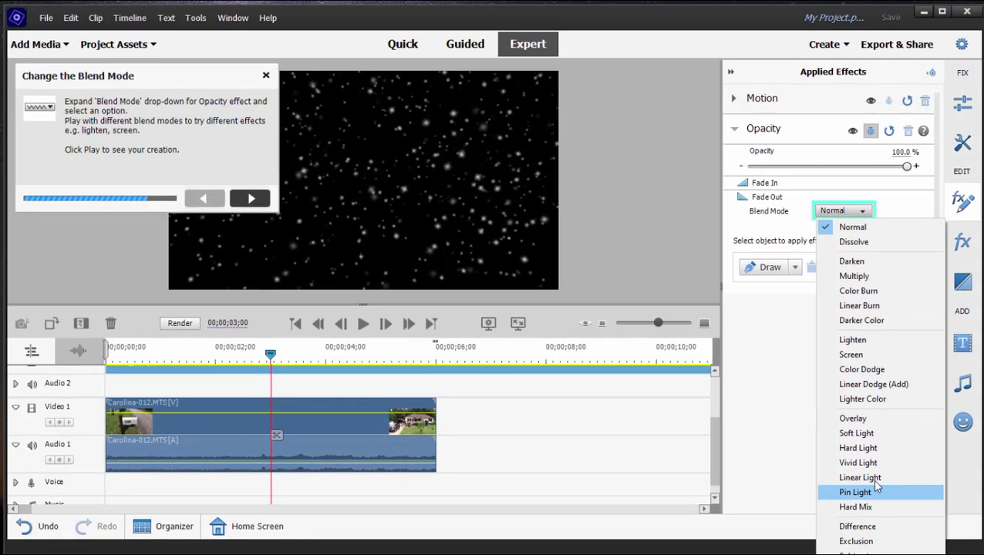
left_click(839, 554)
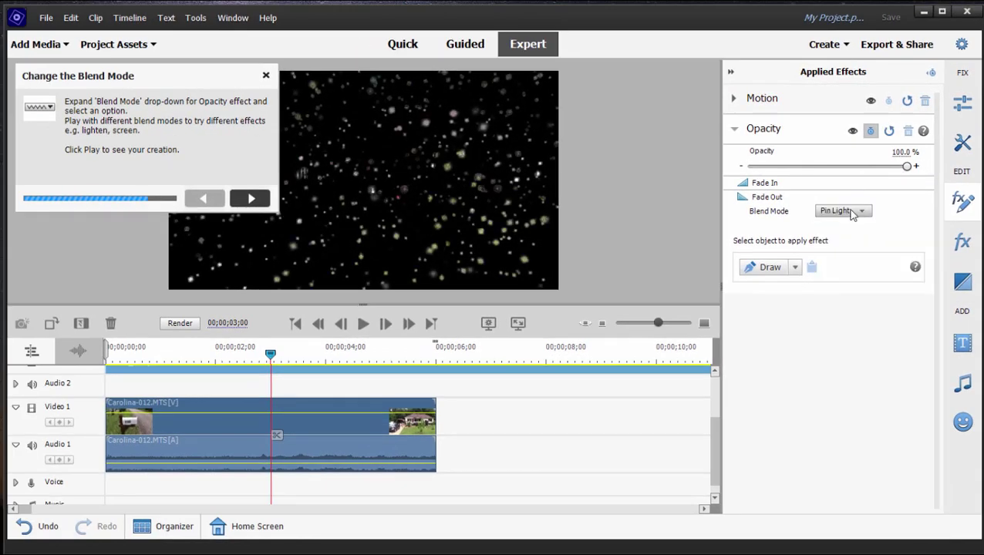
left_click(852, 213)
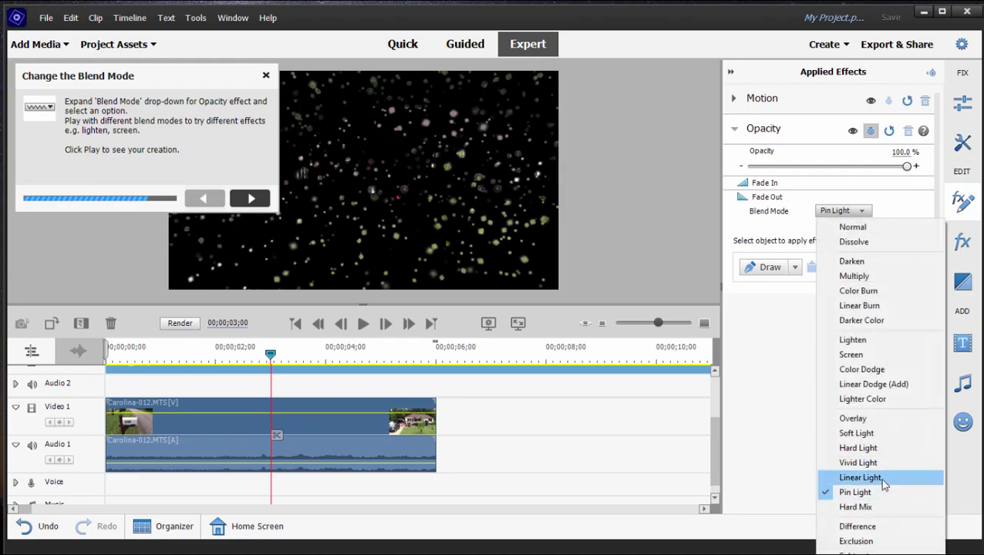
left_click(856, 507)
left_click(845, 213)
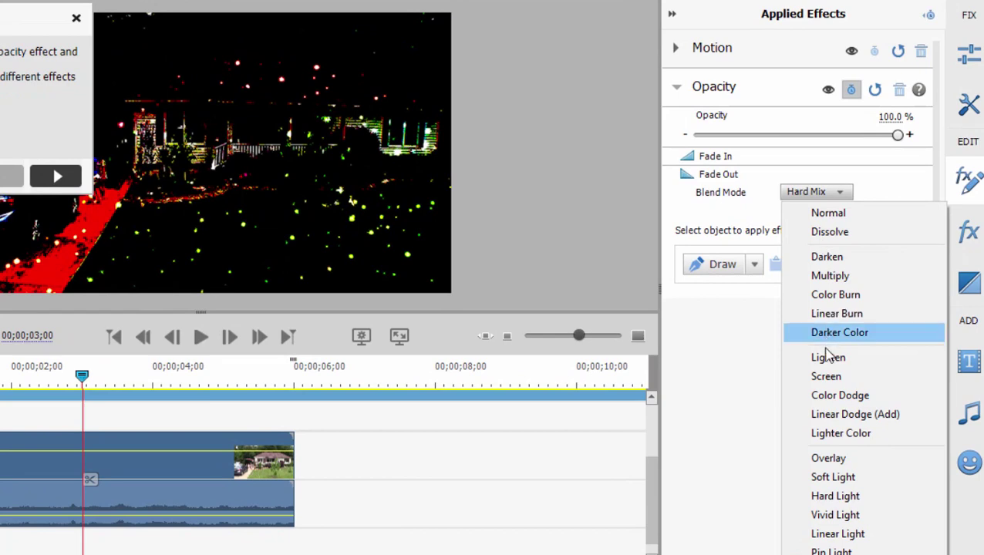
left_click(826, 376)
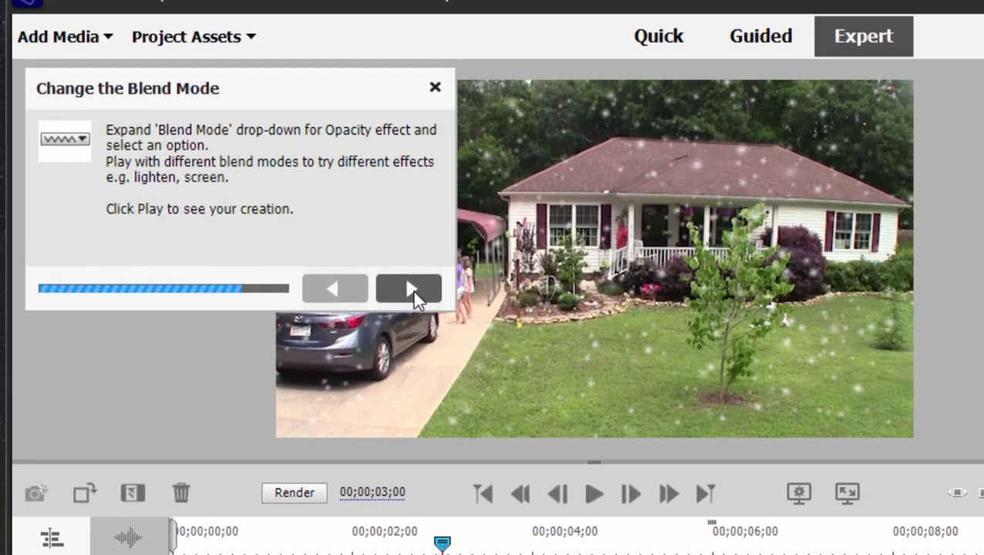
Trim Snow_3.mp4's right edge to end with the Carolina clip near 6 seconds.
left_click(415, 296)
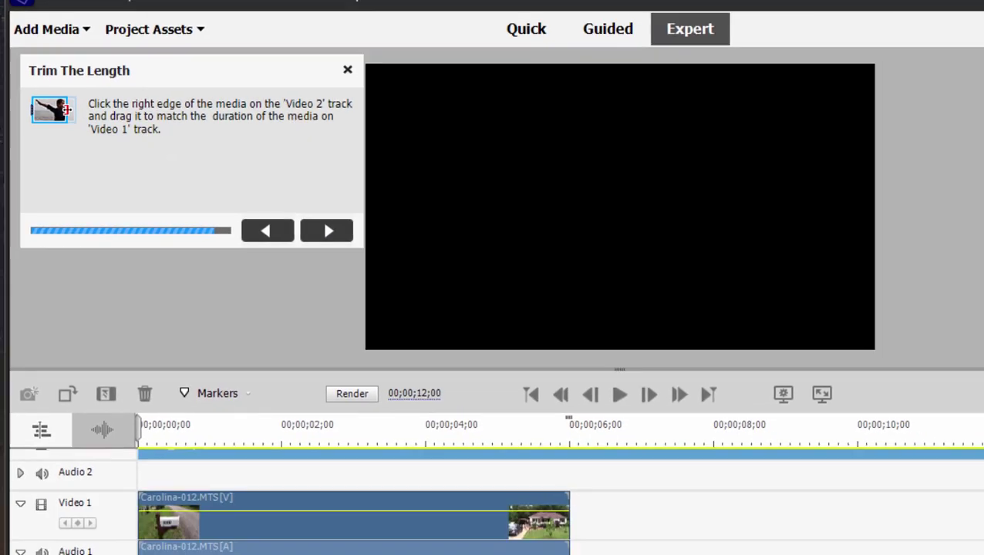
scroll(893, 413, "up", 2)
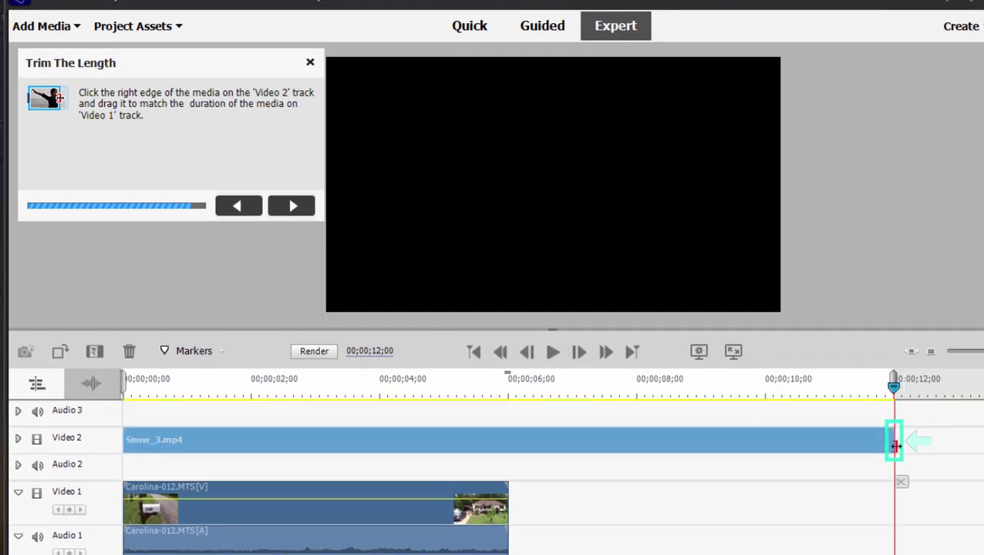
left_click_drag(891, 445, 509, 447)
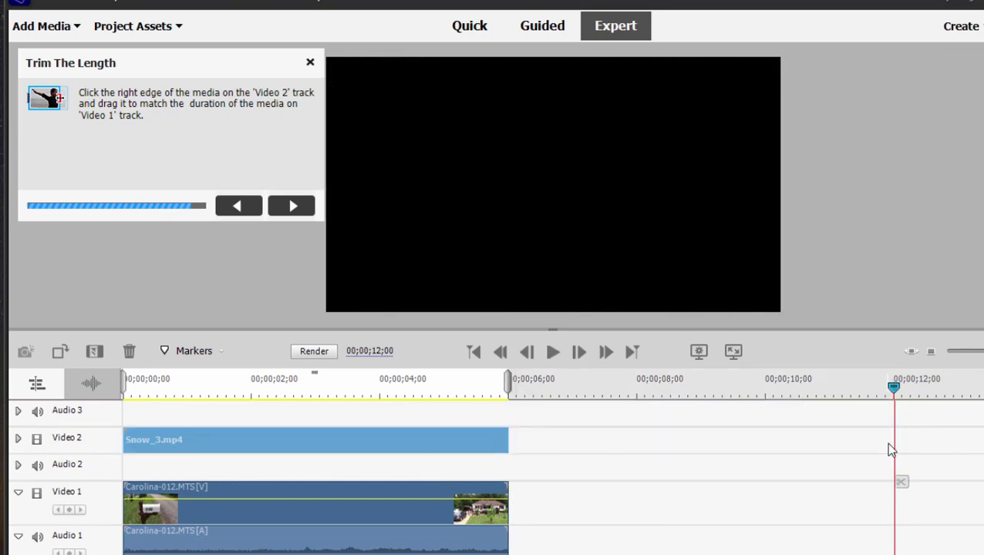
left_click(284, 206)
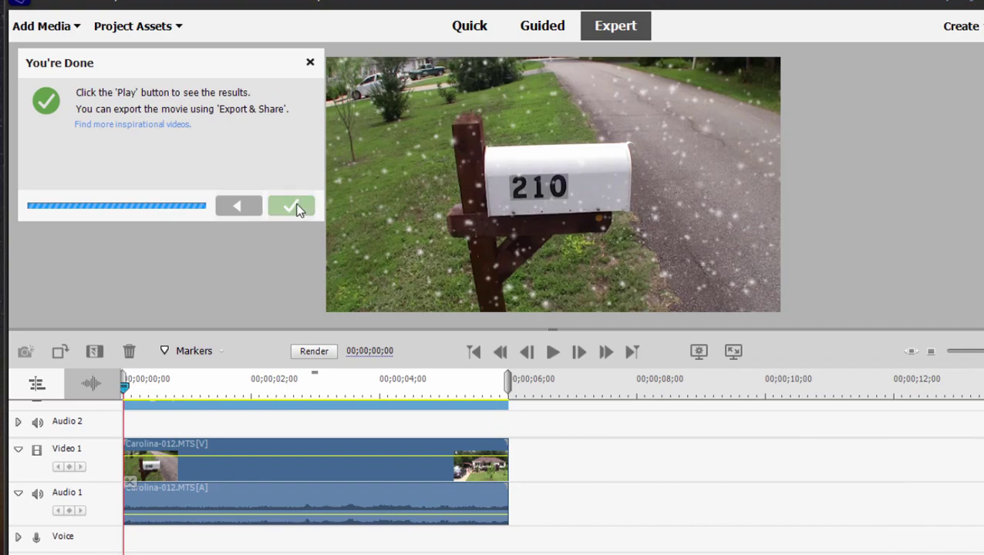
Close the You're Done panel and play back the snowy clip.
left_click(293, 207)
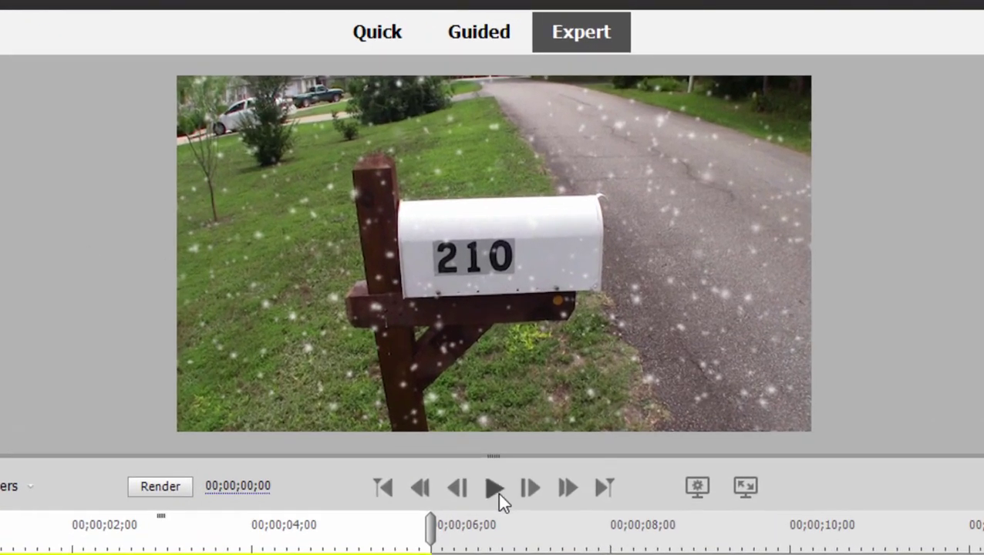
left_click(497, 493)
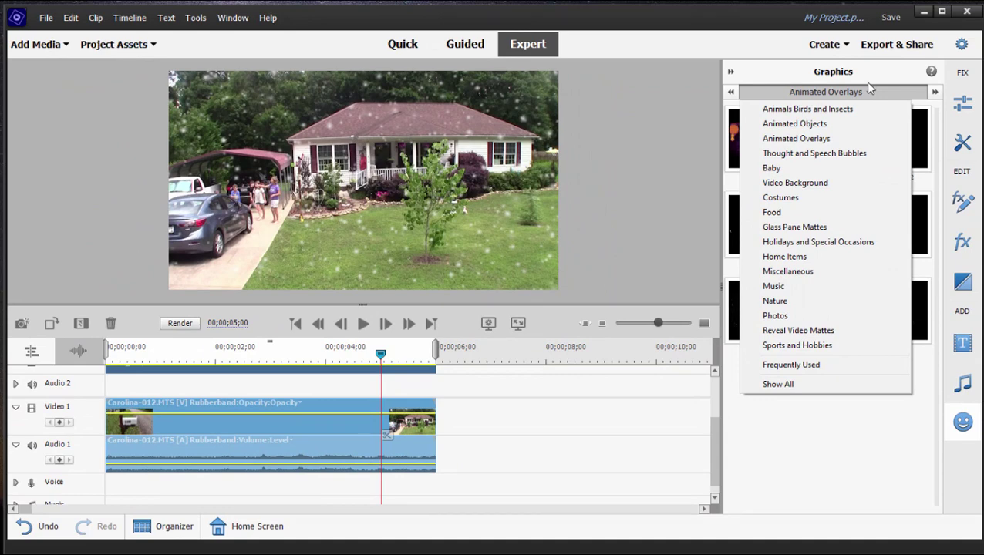
Dismiss the Graphics category dropdown to show the Animated Overlays thumbnails again.
left_click(872, 482)
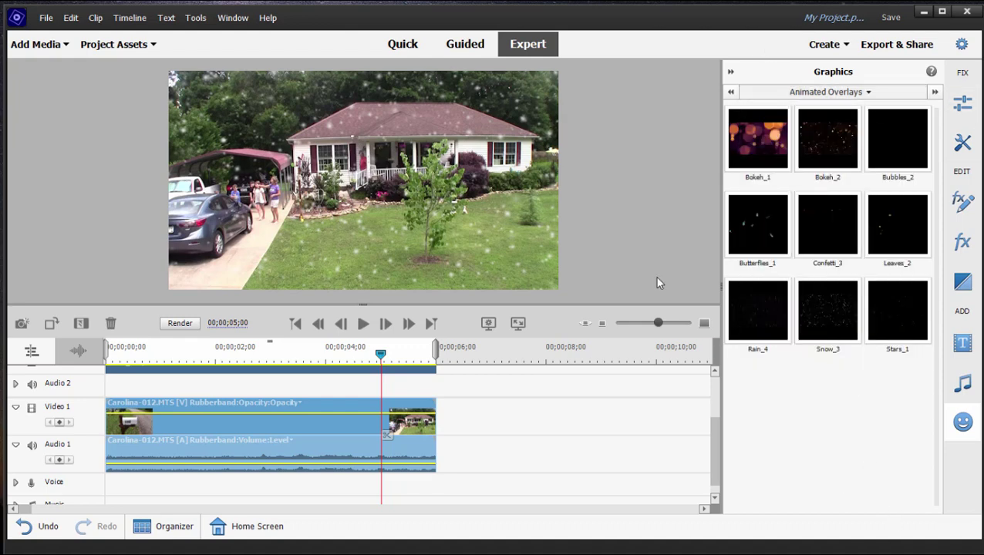